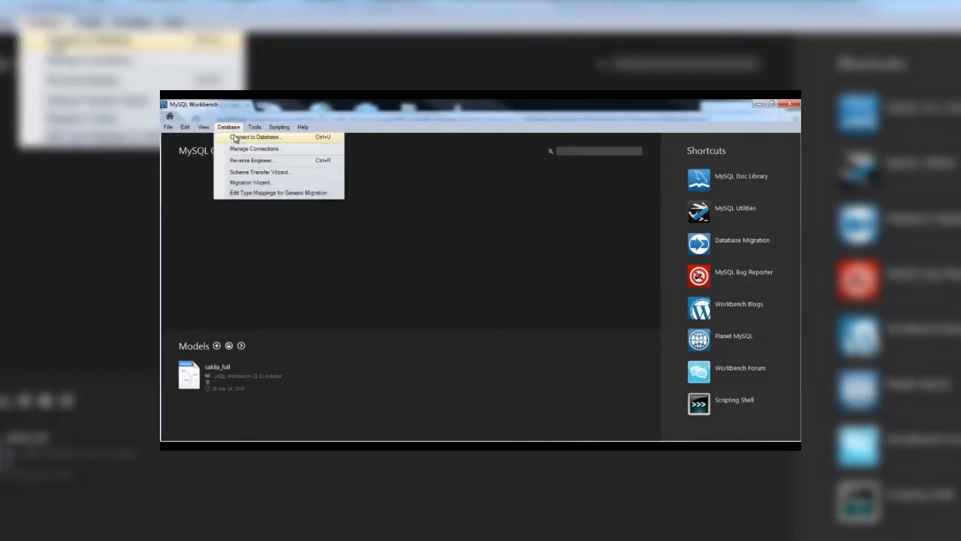
Display the program's version information and close it again
click(237, 138)
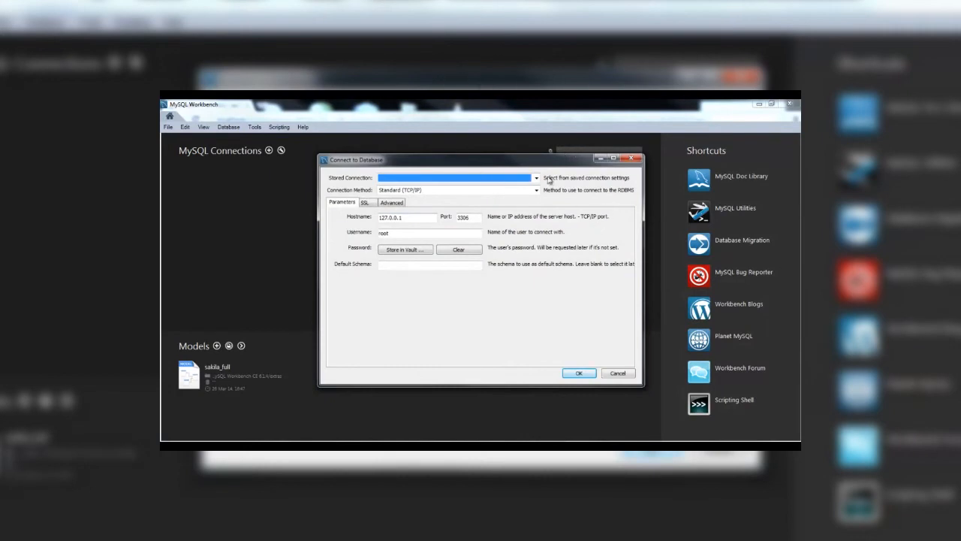
click(633, 159)
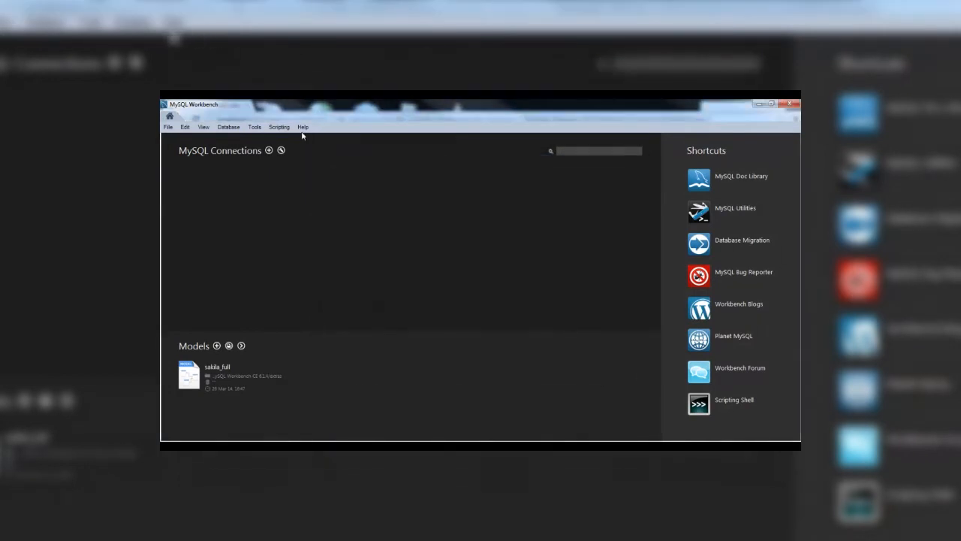
click(303, 127)
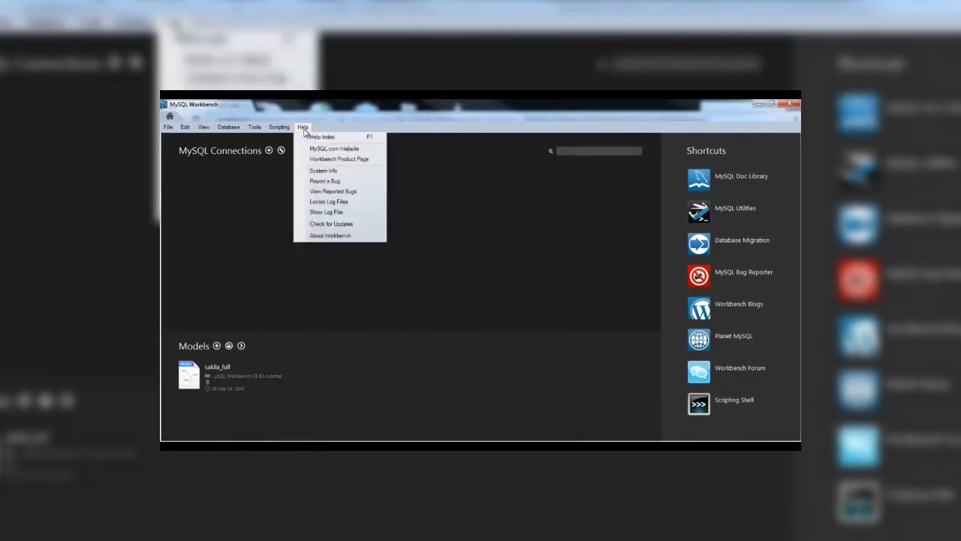
click(344, 236)
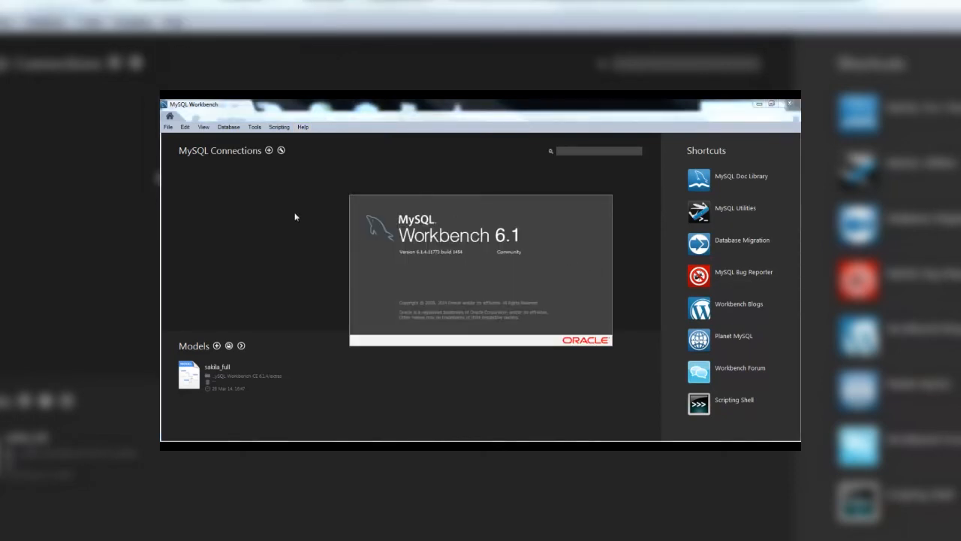
click(259, 214)
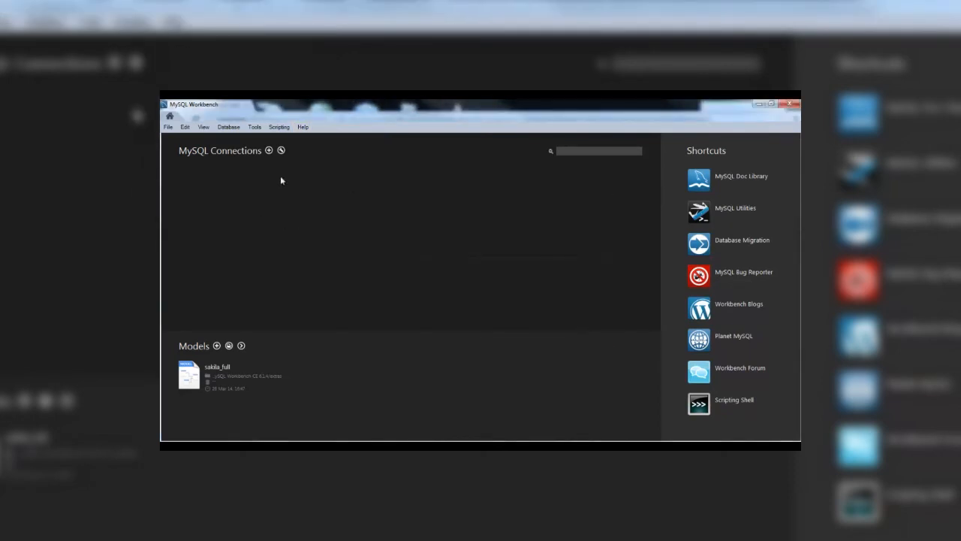
Connect to the MySQL server at 127.0.0.1, port 3306, as root without storing a password
click(230, 128)
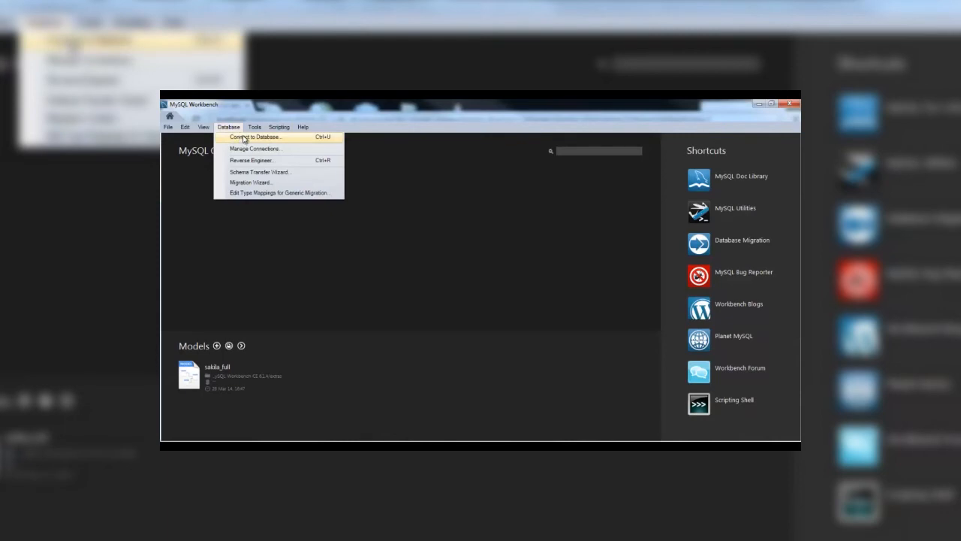
click(244, 137)
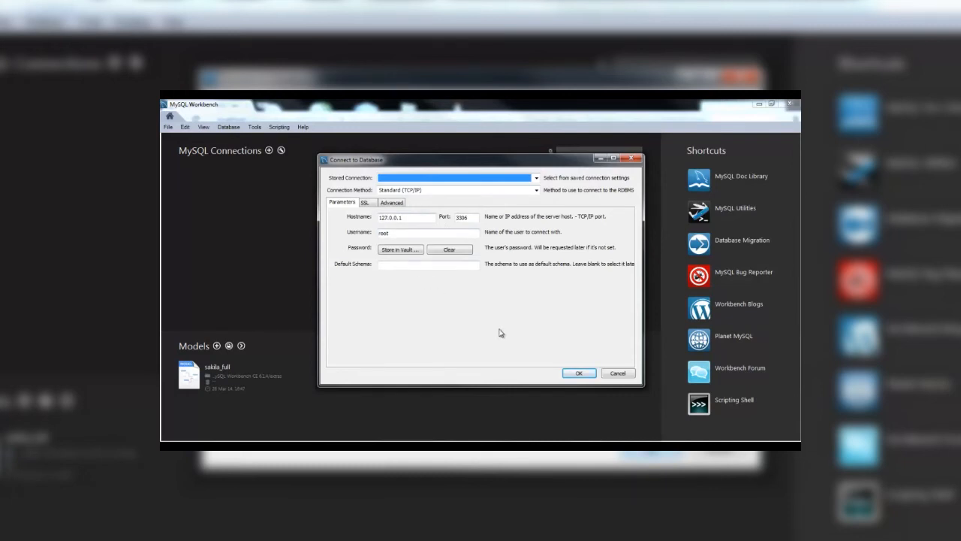
click(408, 218)
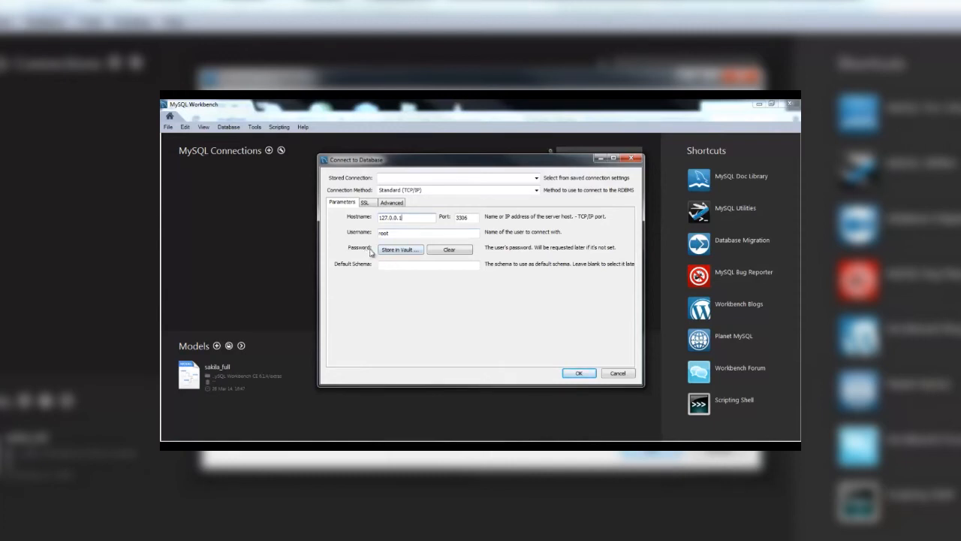
click(385, 252)
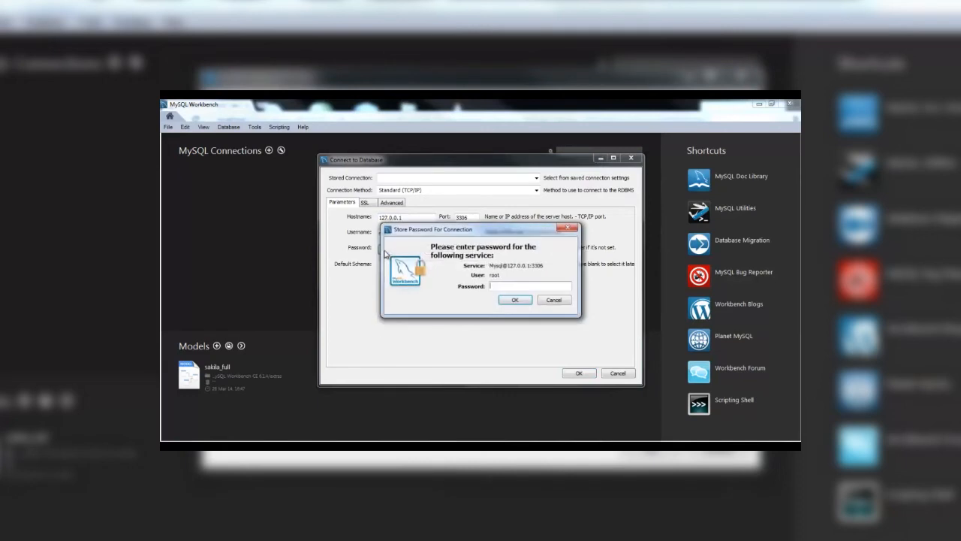
click(555, 301)
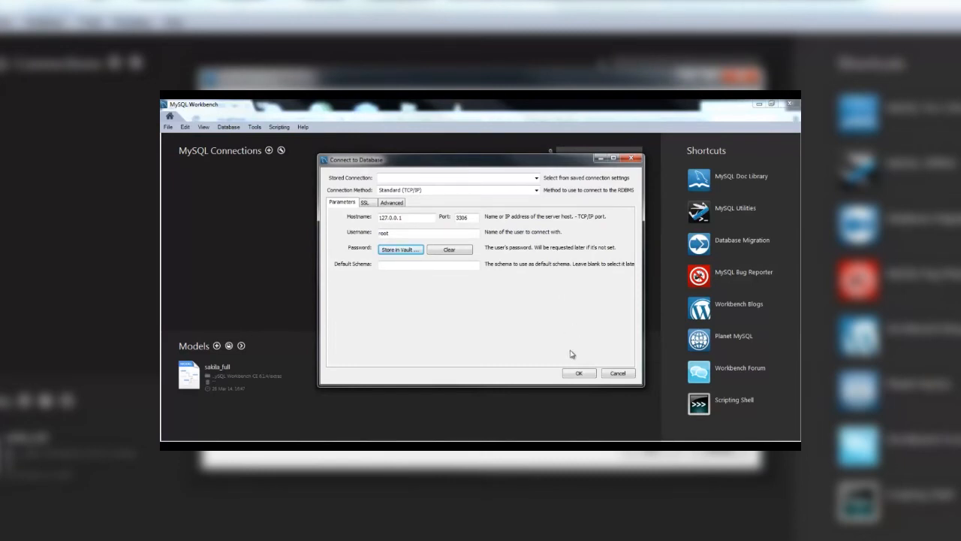
click(579, 374)
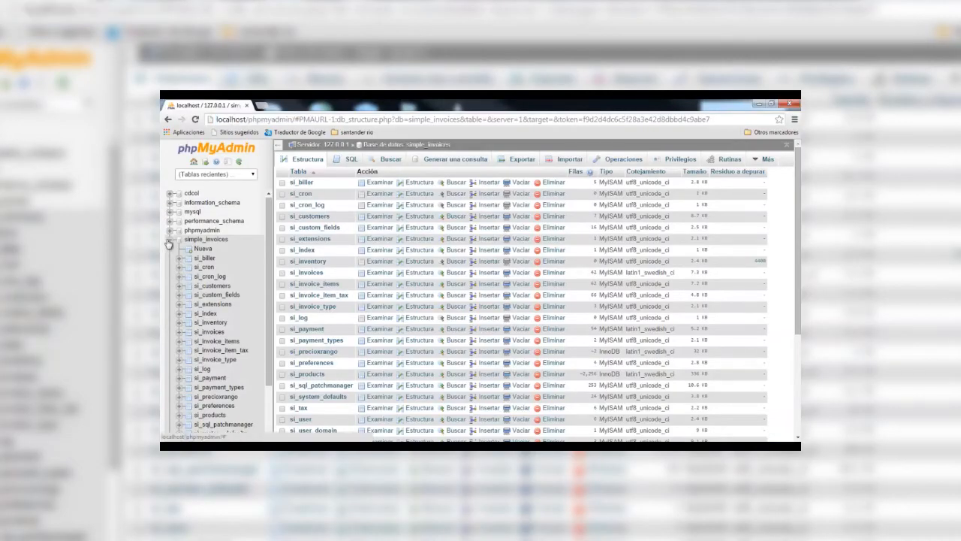
Switch to phpMyAdmin in the browser and collapse the simple_invoices database to review the list of databases
click(169, 239)
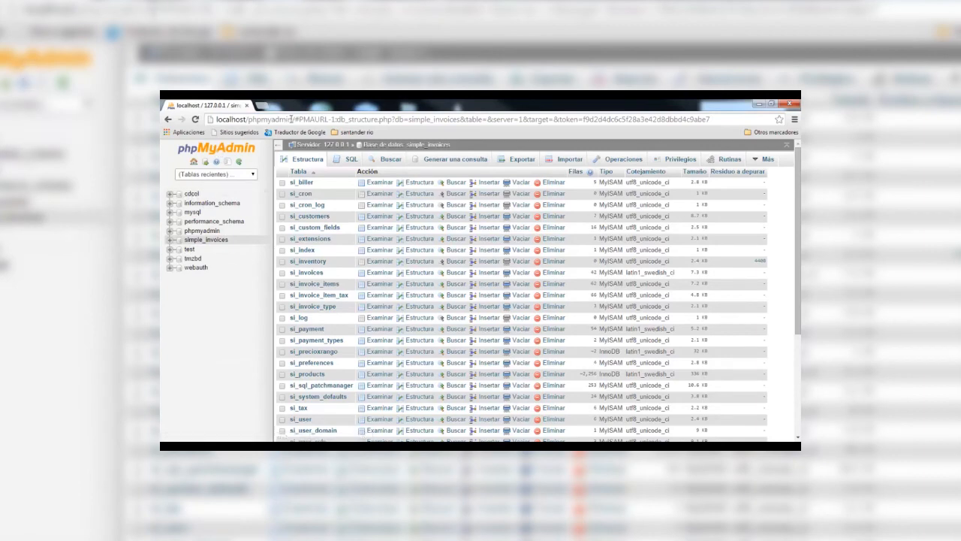
drag(292, 120, 216, 120)
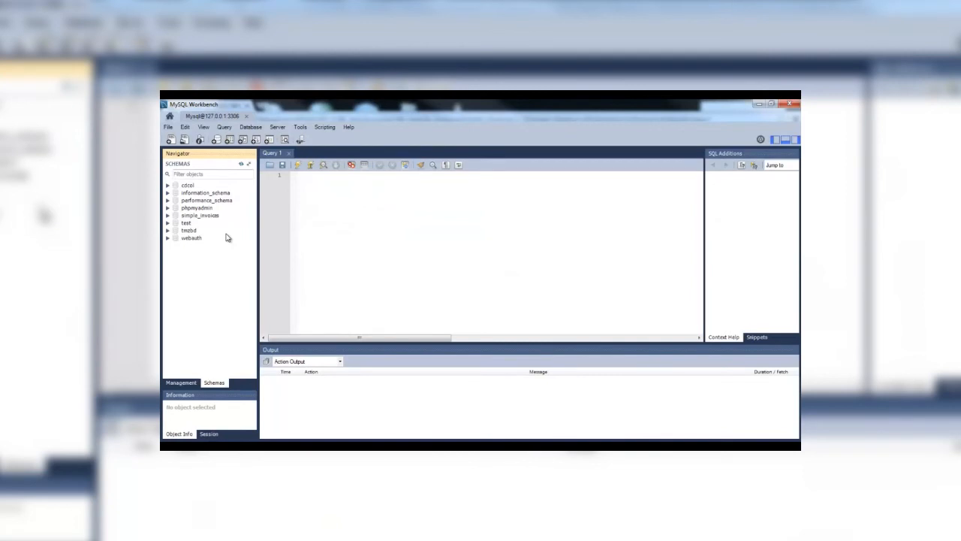
In MySQL Workbench, expand the simple_invoices schema and its tables, and look through the table list
click(182, 217)
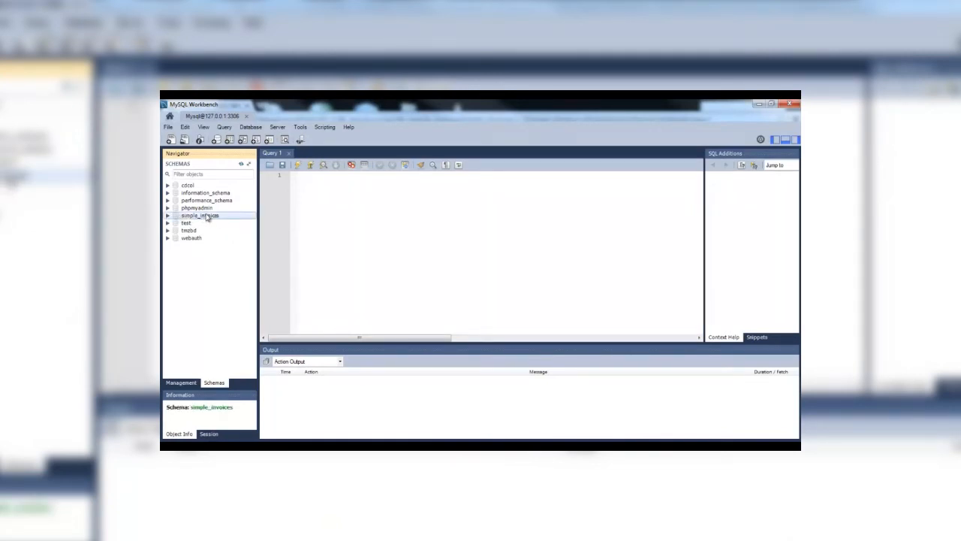
click(167, 215)
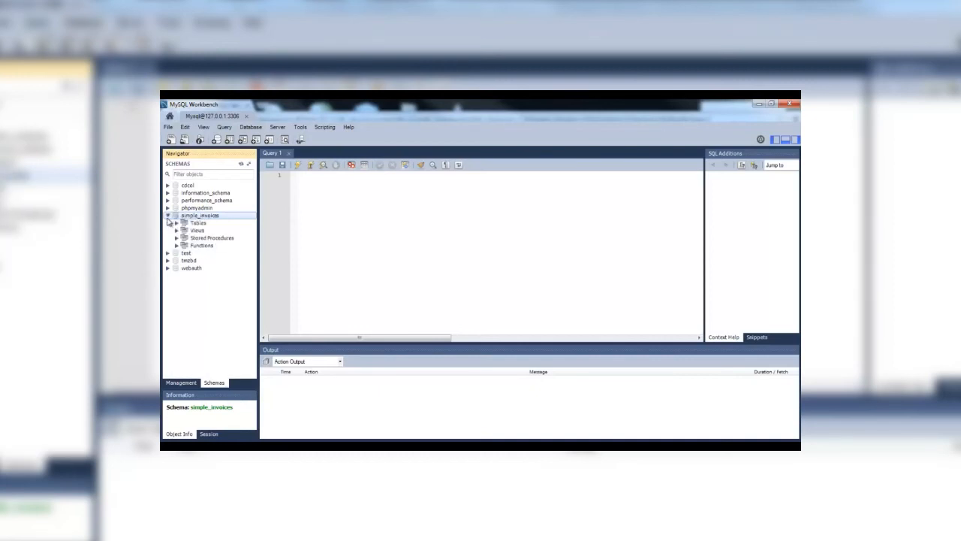
click(176, 224)
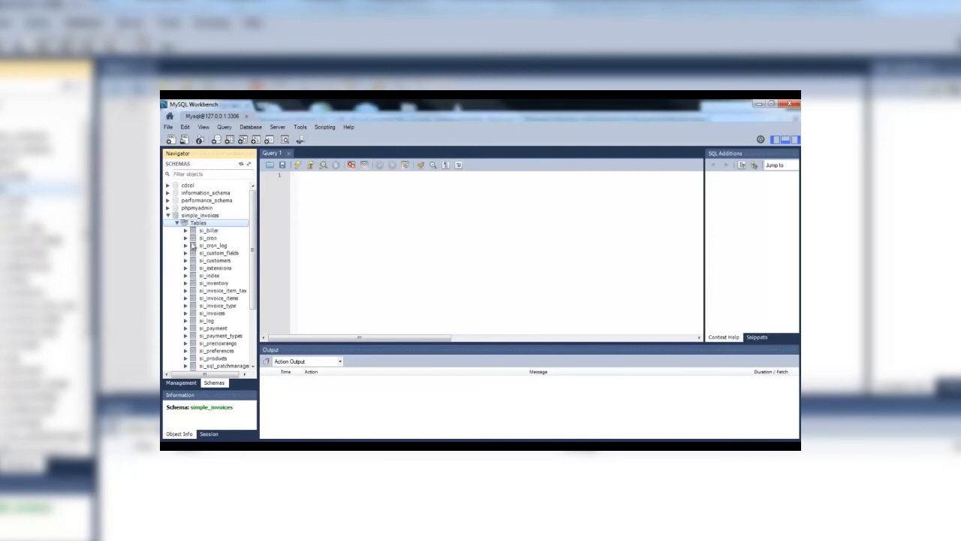
drag(257, 229, 263, 230)
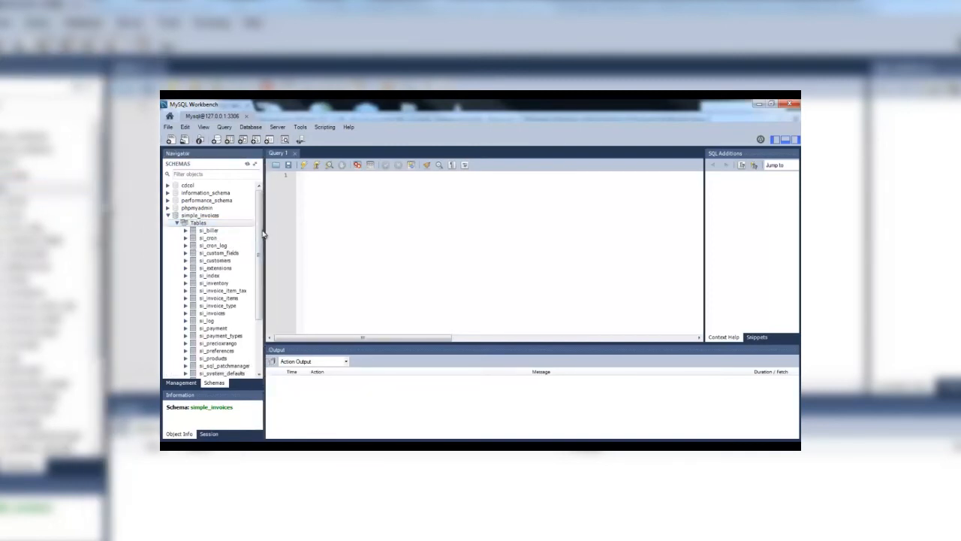
scroll(248, 256, down, 2)
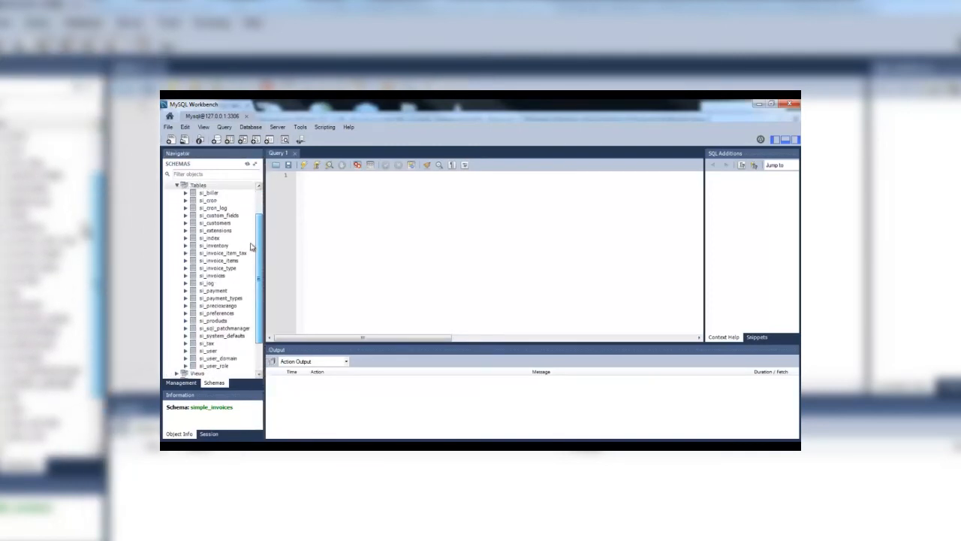
key(Down)
key(Down)
key(Down)
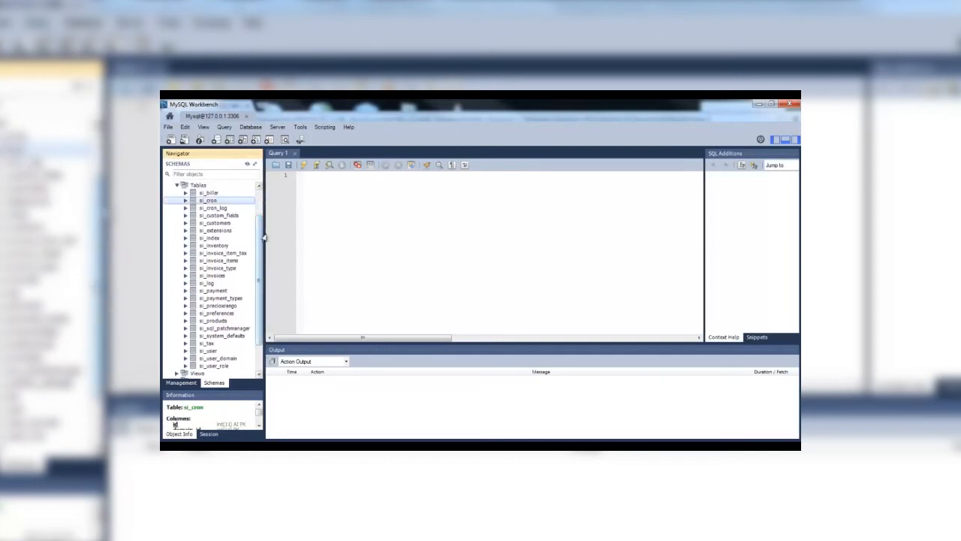
drag(264, 234, 255, 234)
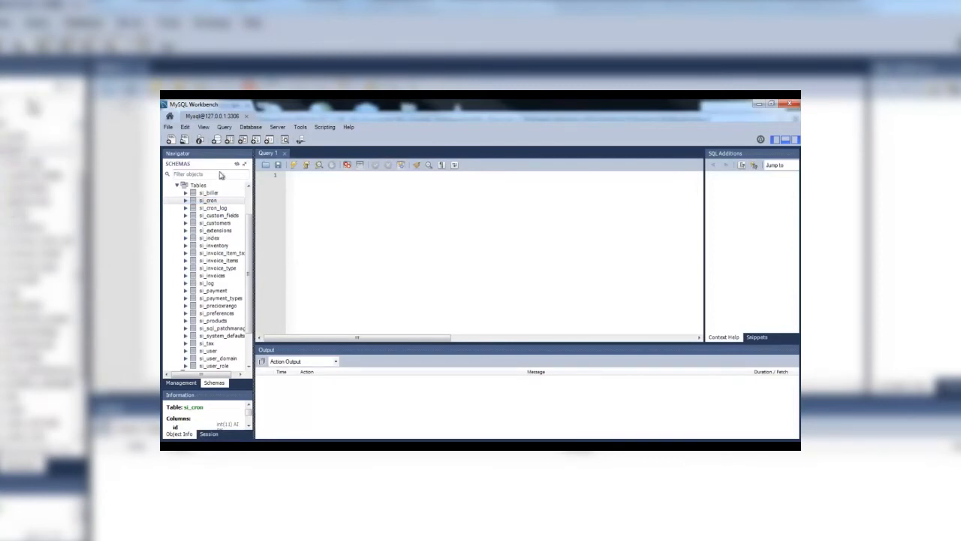
scroll(226, 214, up, 2)
Start reverse engineering a database over the 127.0.0.1:3306 root connection and fetch the server's schema list
click(210, 208)
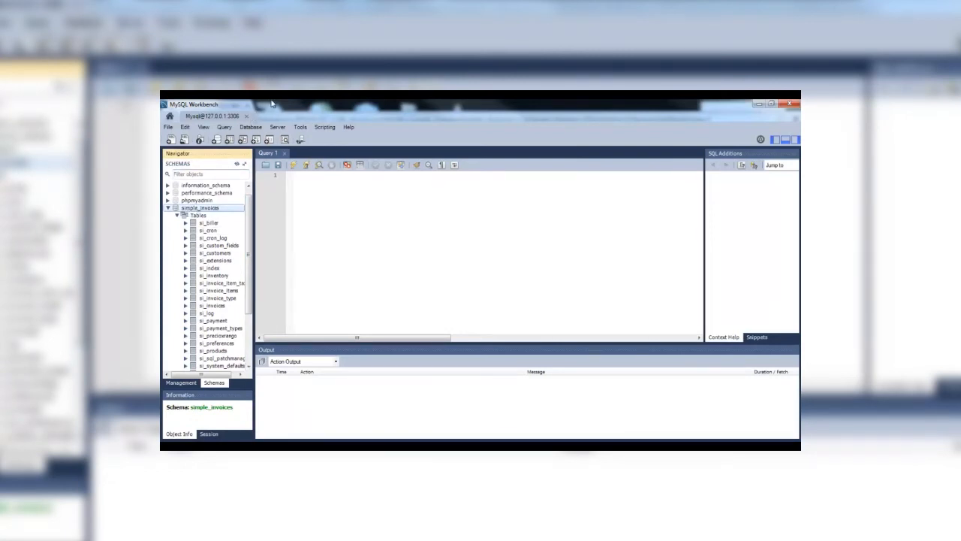
click(250, 127)
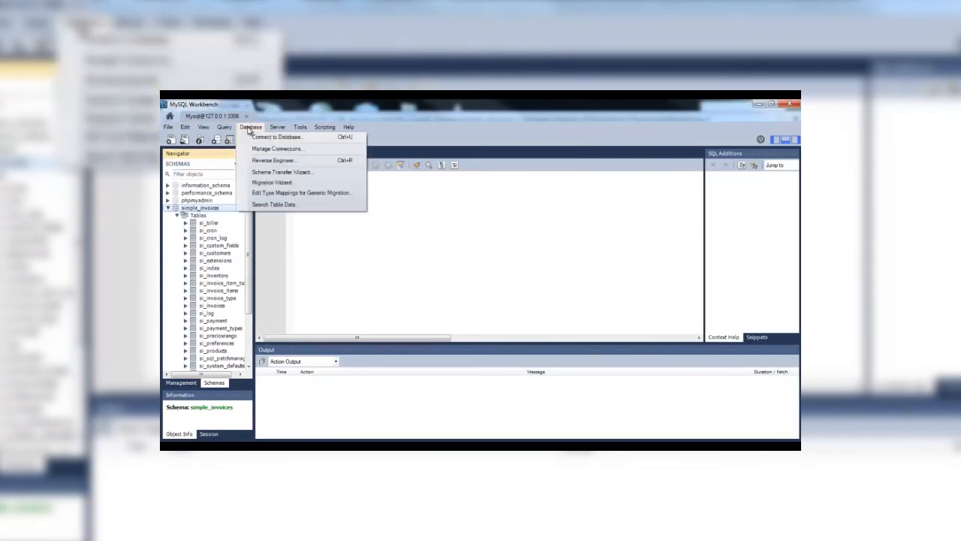
click(300, 162)
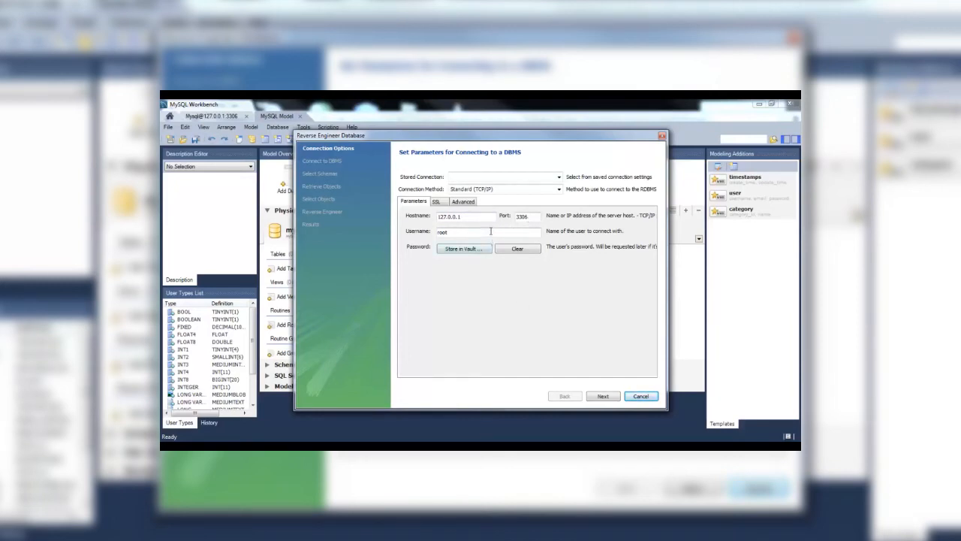
click(598, 403)
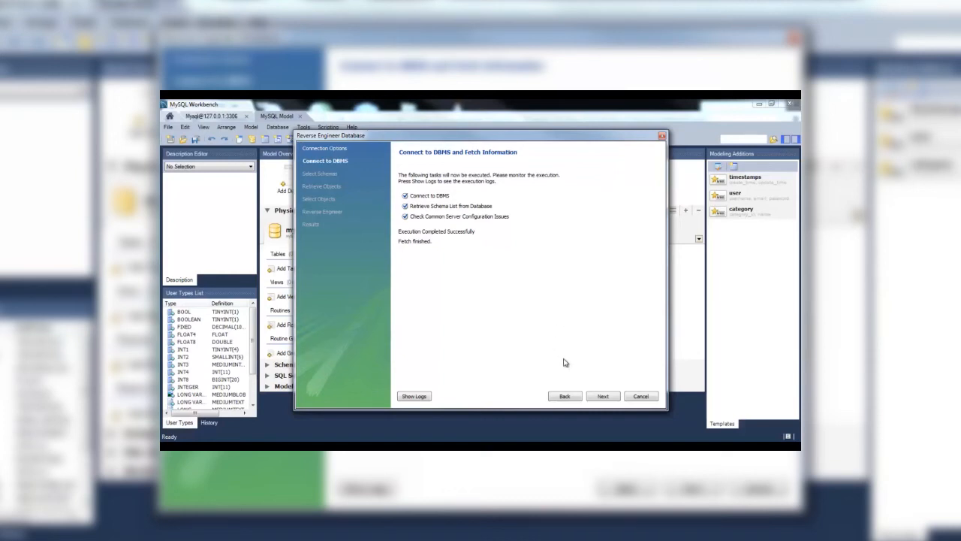
click(607, 399)
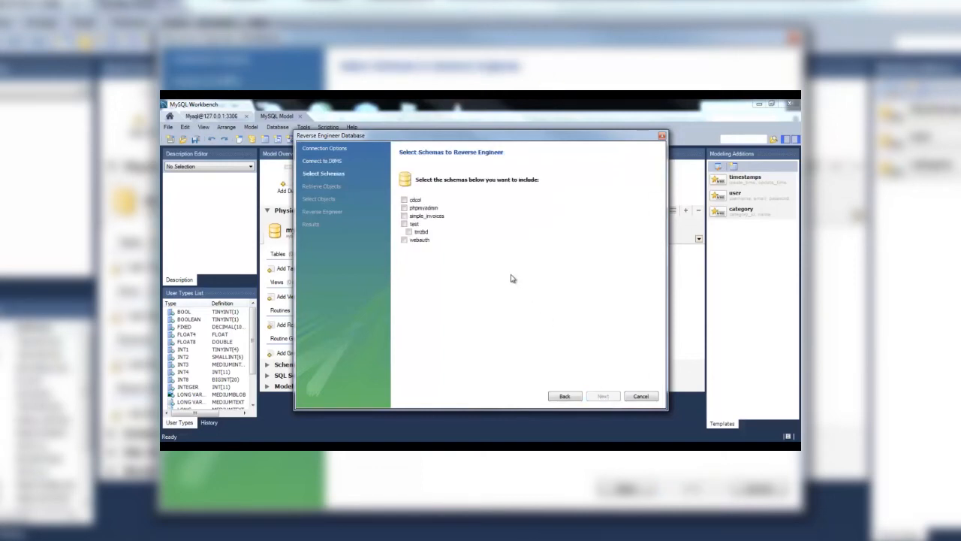
Choose only the simple_invoices schema for reverse engineering and retrieve its objects
click(404, 217)
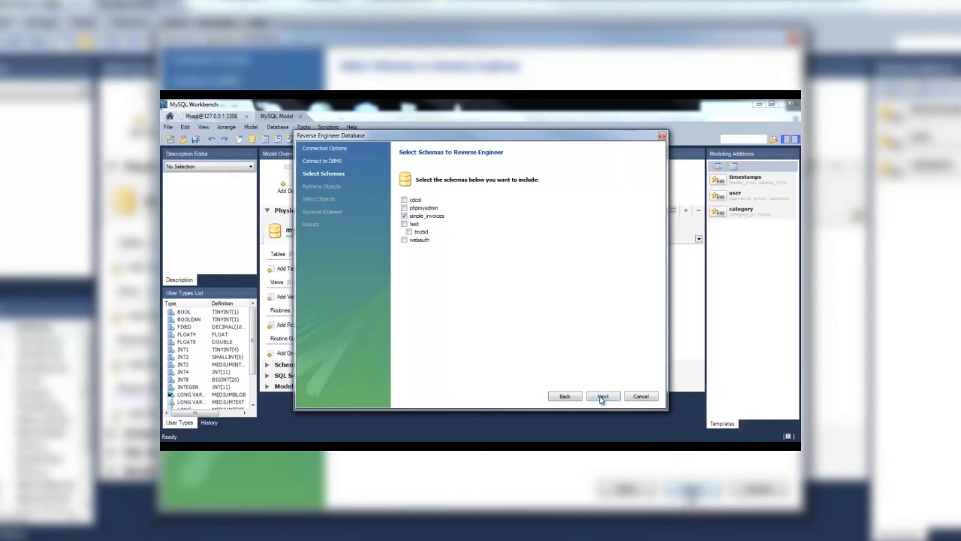
click(601, 396)
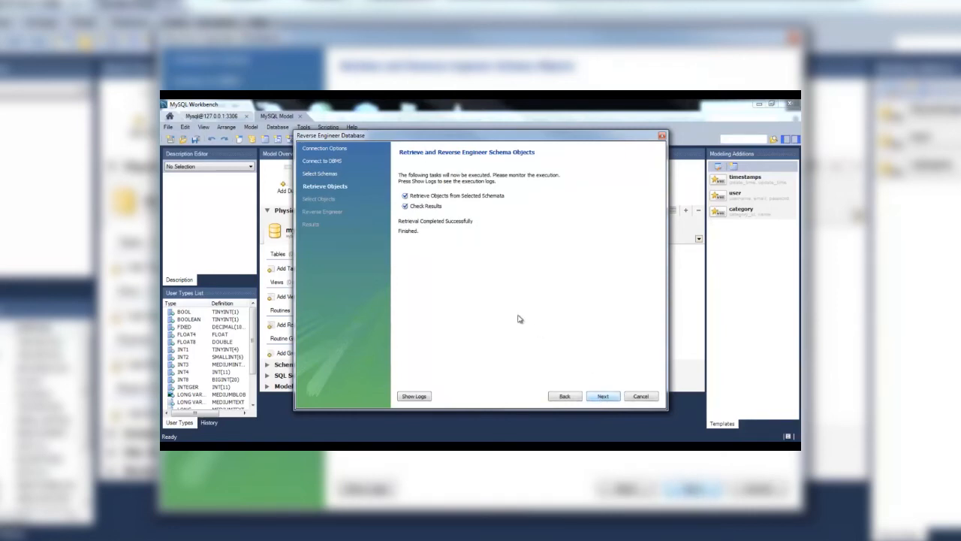
click(602, 397)
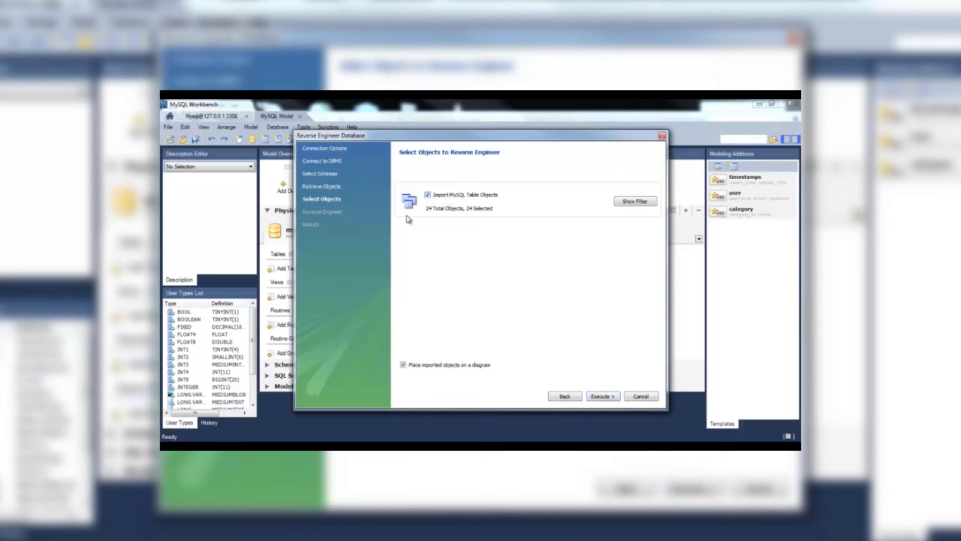
Import all MySQL table objects, place them on a diagram, and finish the reverse engineering
click(603, 399)
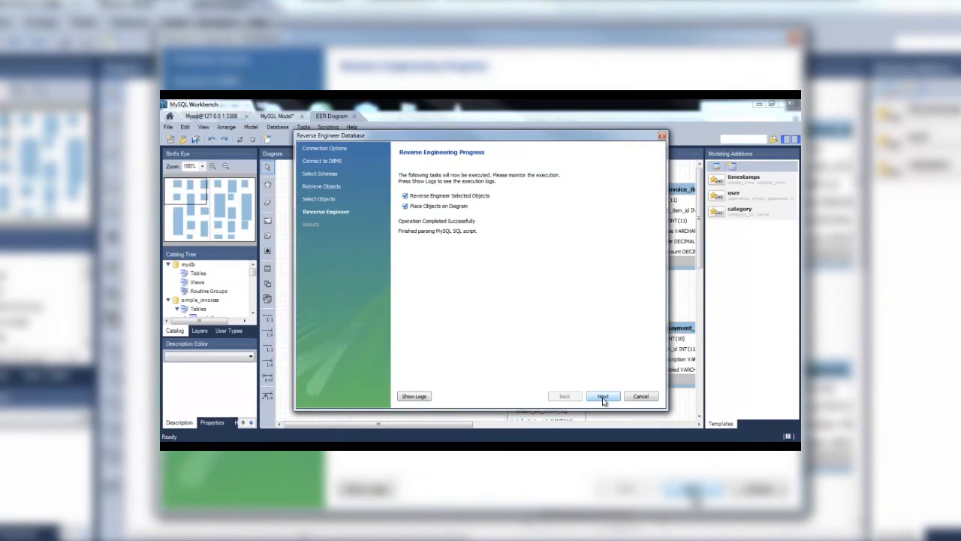
click(603, 397)
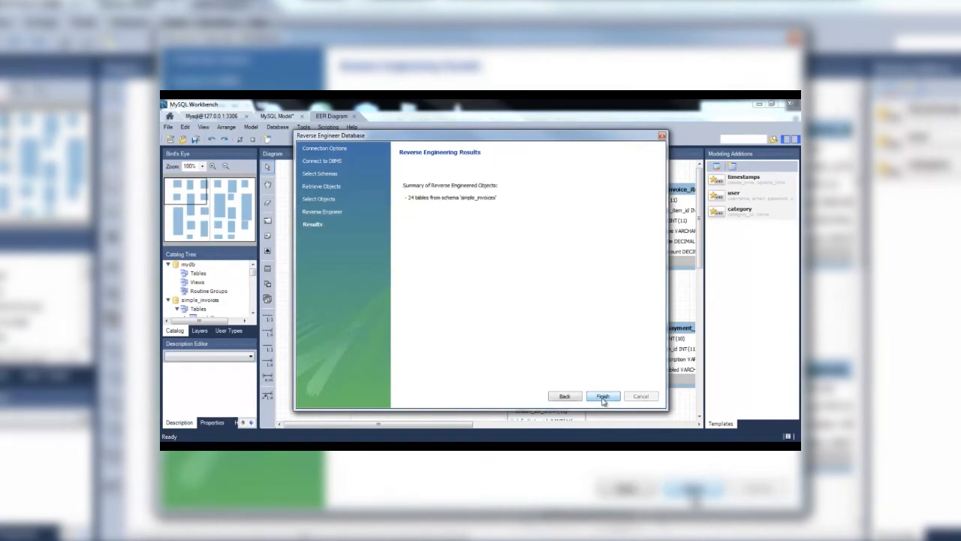
click(602, 398)
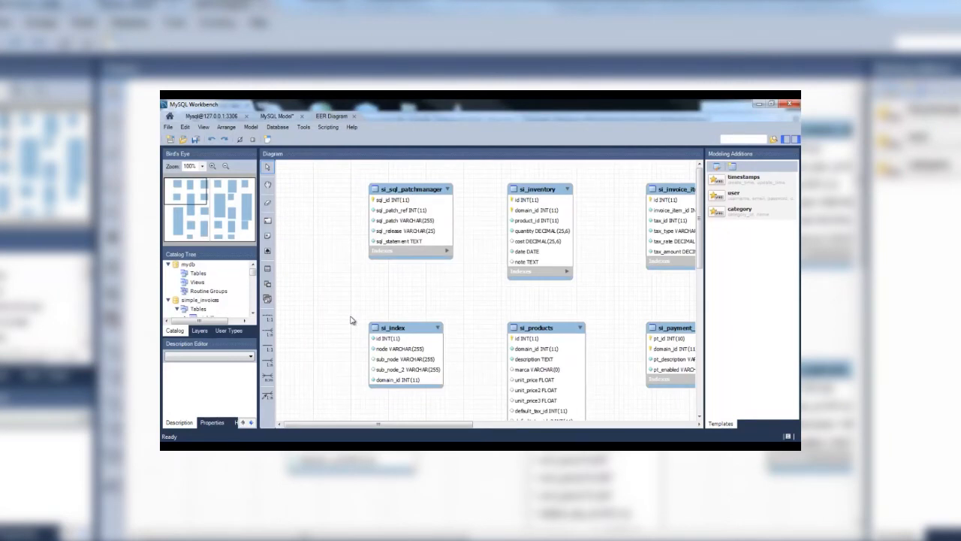
Examine the imported tables and their relationships across the EER diagram at 80% zoom
drag(398, 426, 415, 425)
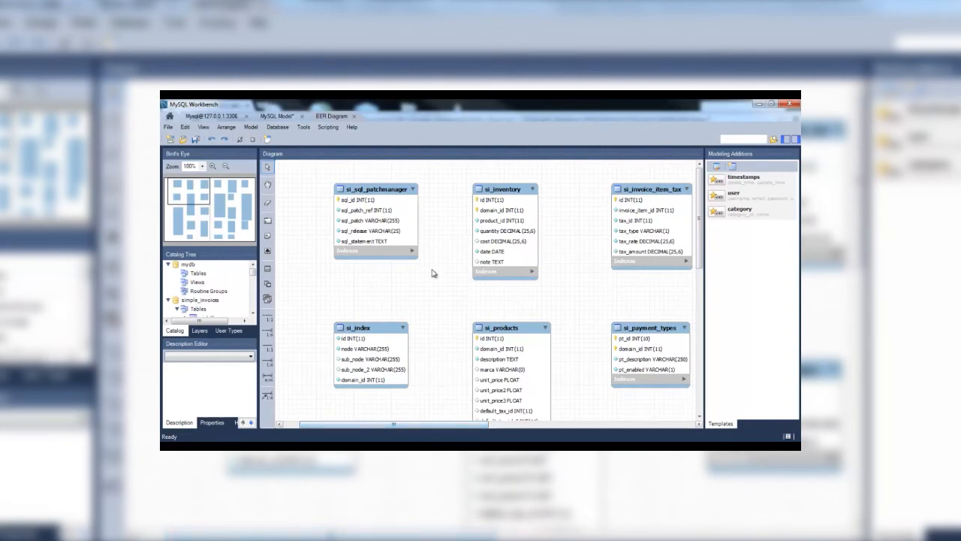
scroll(446, 256, right, 1)
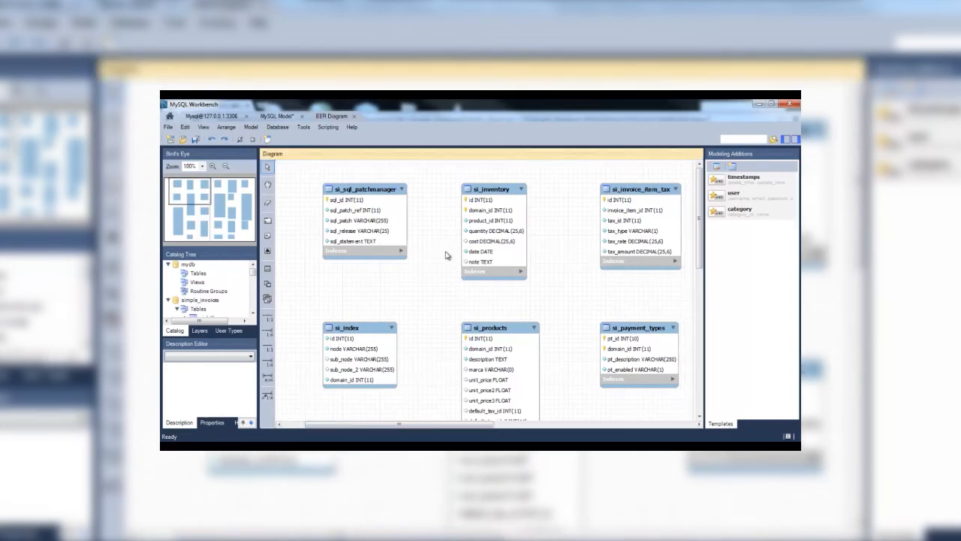
scroll(500, 313, down, 1)
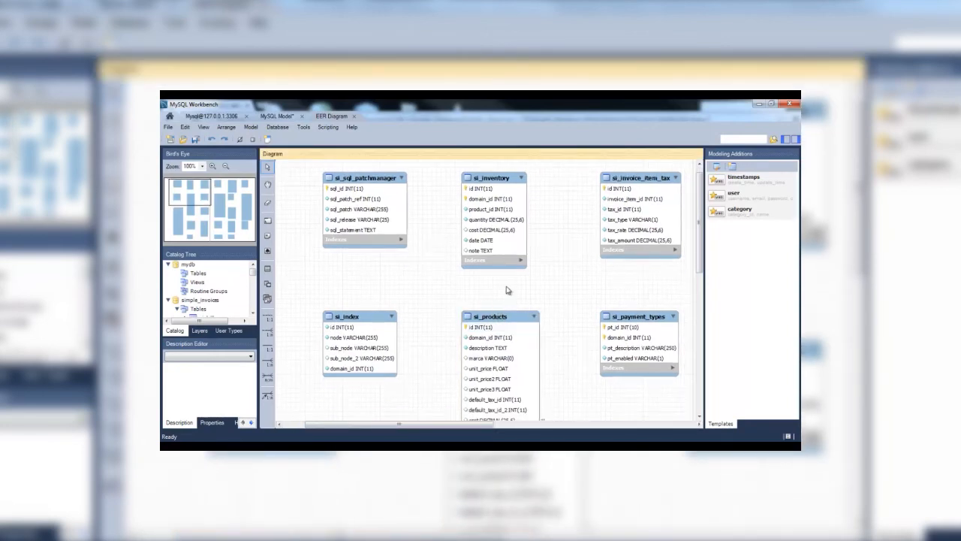
scroll(506, 288, down, 2)
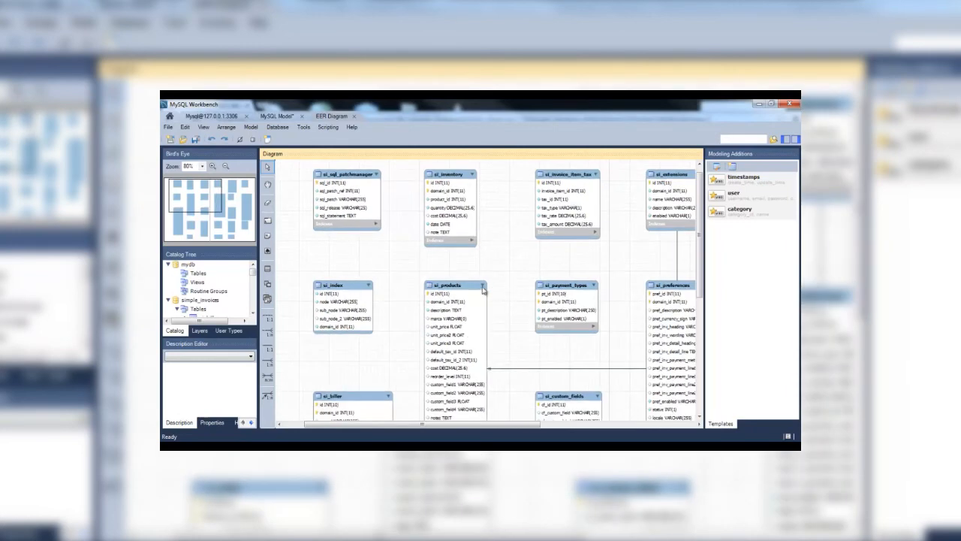
Move the si_preferences table slightly down and to the left on the EER diagram
drag(508, 424, 549, 424)
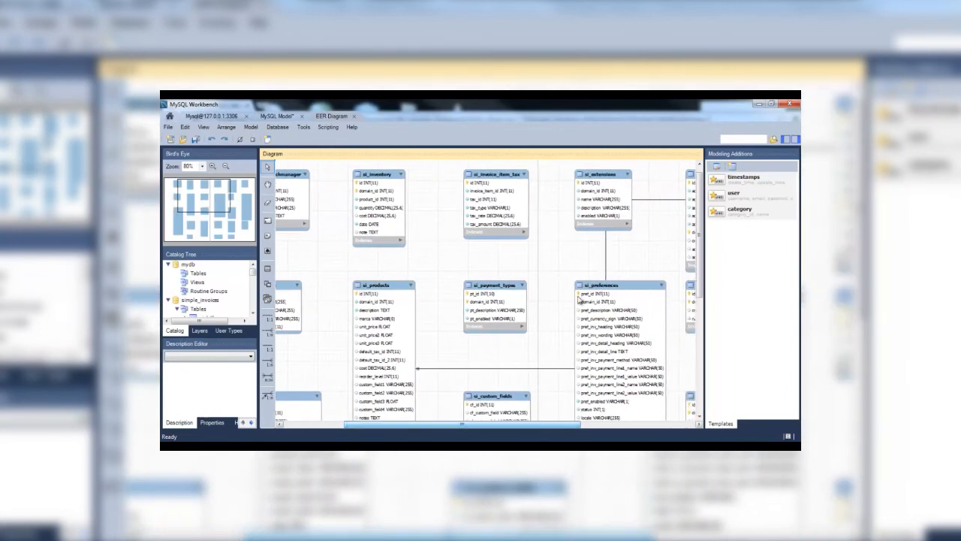
drag(580, 299, 572, 308)
scroll(552, 372, down, 2)
scroll(549, 377, up, 2)
Examine the tables around si_preferences and follow the relationship line from si_precioxrango back to si_products
drag(580, 424, 662, 424)
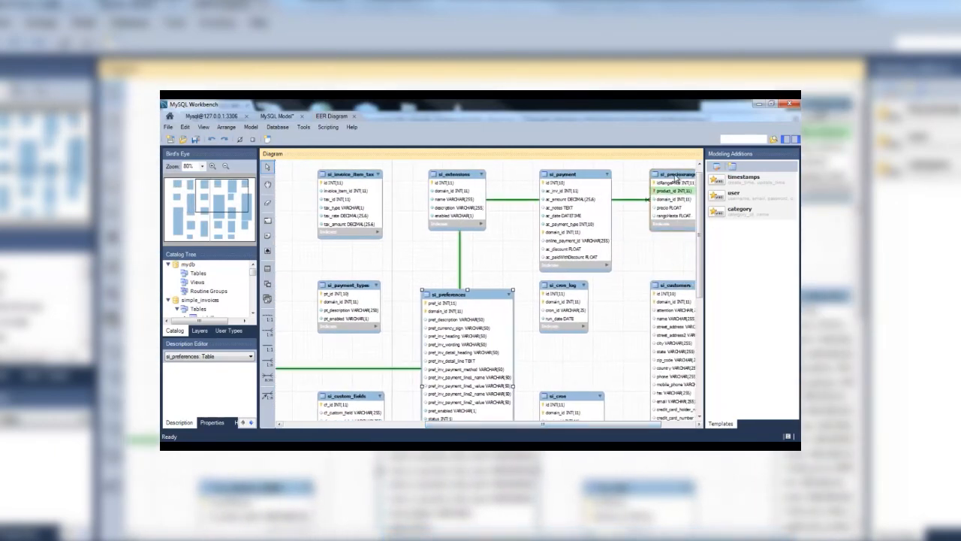
scroll(455, 336, down, 8)
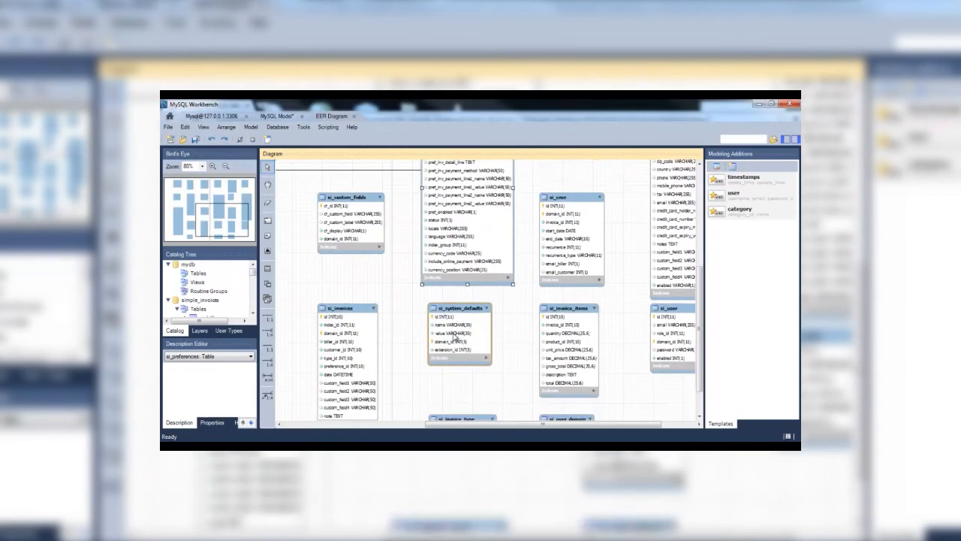
scroll(455, 336, up, 5)
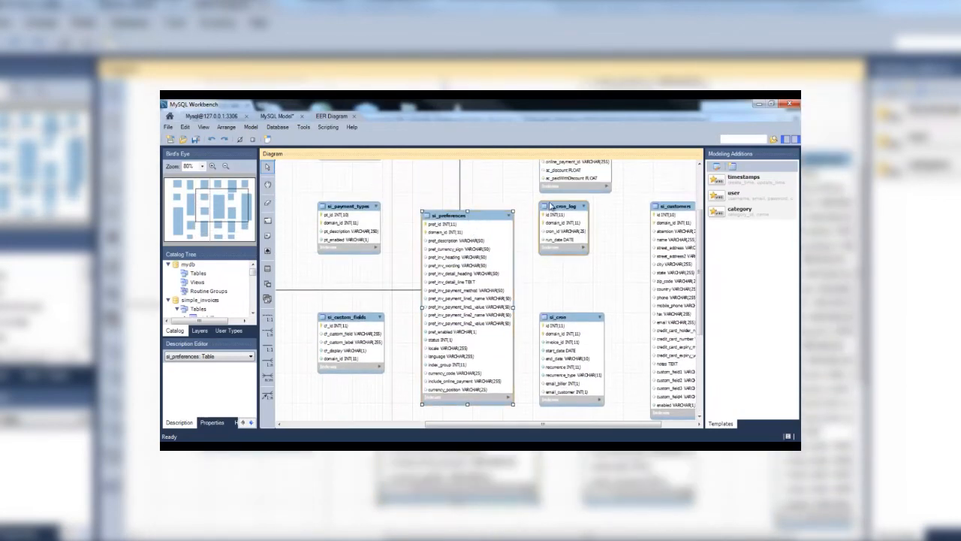
scroll(552, 206, up, 4)
scroll(668, 183, down, 2)
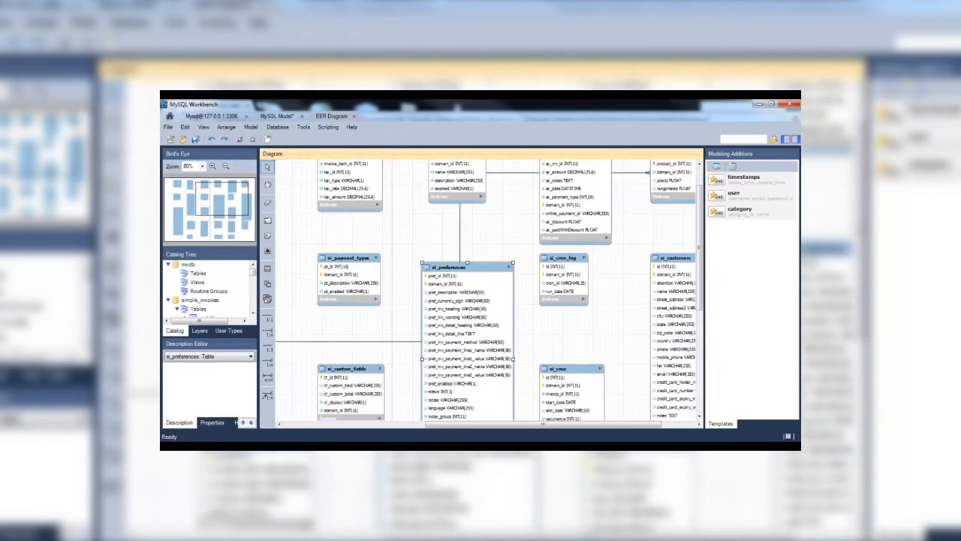
scroll(427, 258, left, 5)
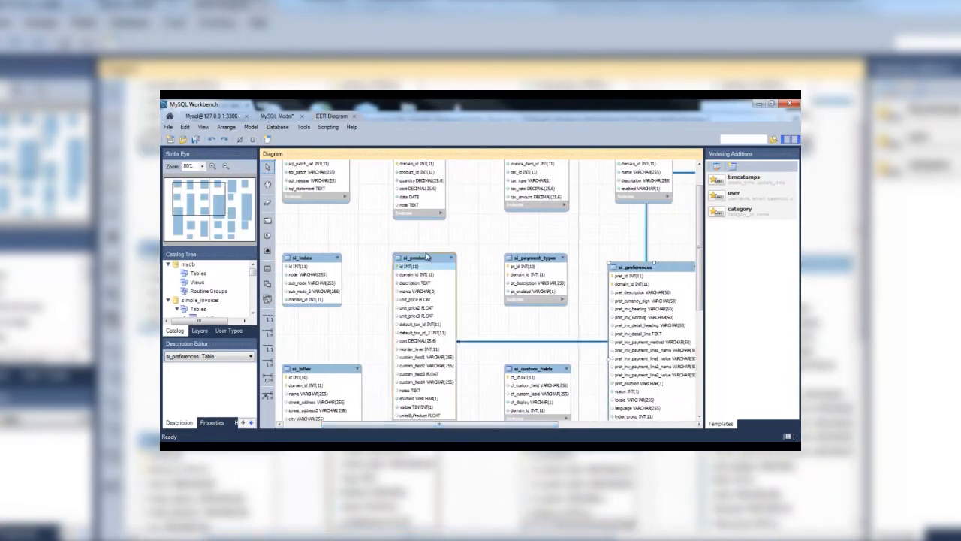
drag(449, 422, 454, 425)
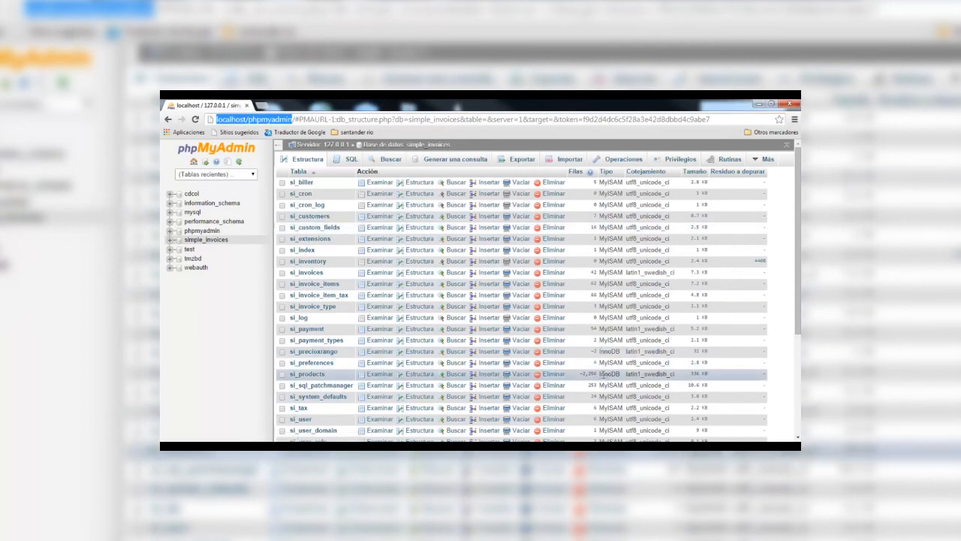
Switch to phpMyAdmin and check the storage engine types of si_products and si_precioxrango in the simple_invoices table list
double_click(610, 373)
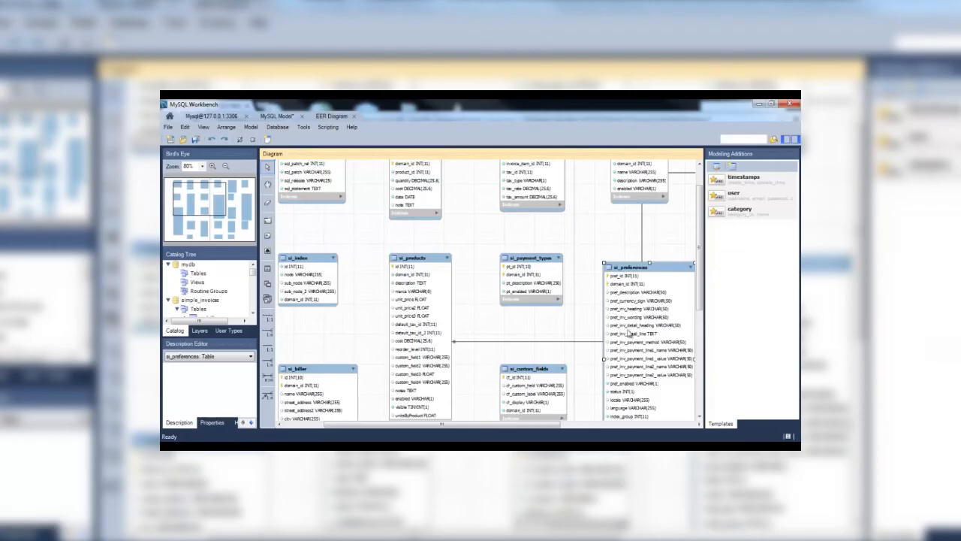
scroll(630, 333, up, 2)
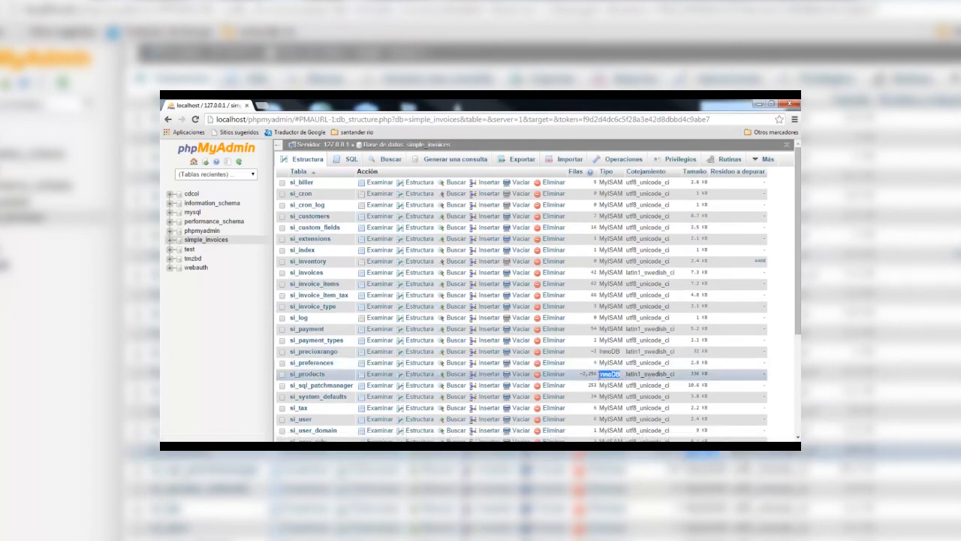
scroll(611, 384, down, 5)
scroll(611, 384, up, 5)
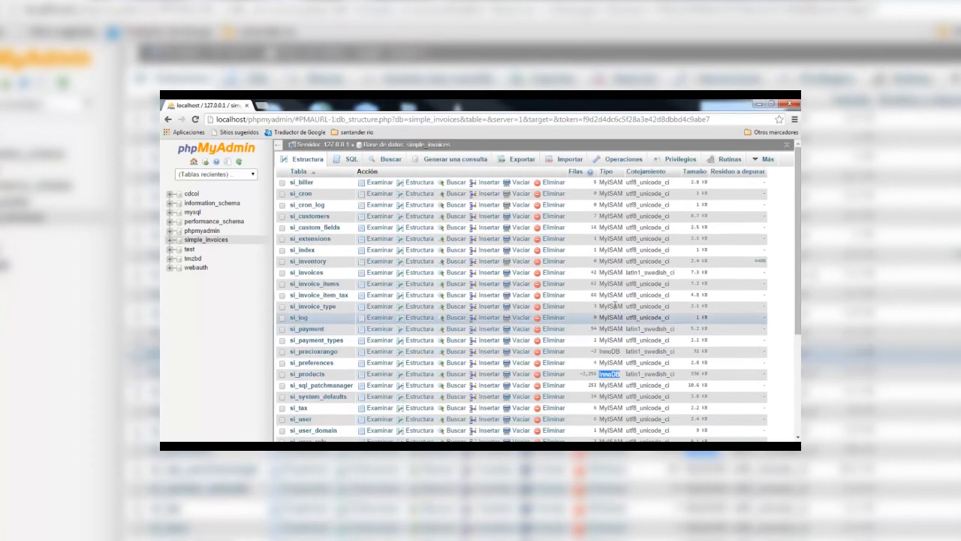
drag(615, 352, 306, 351)
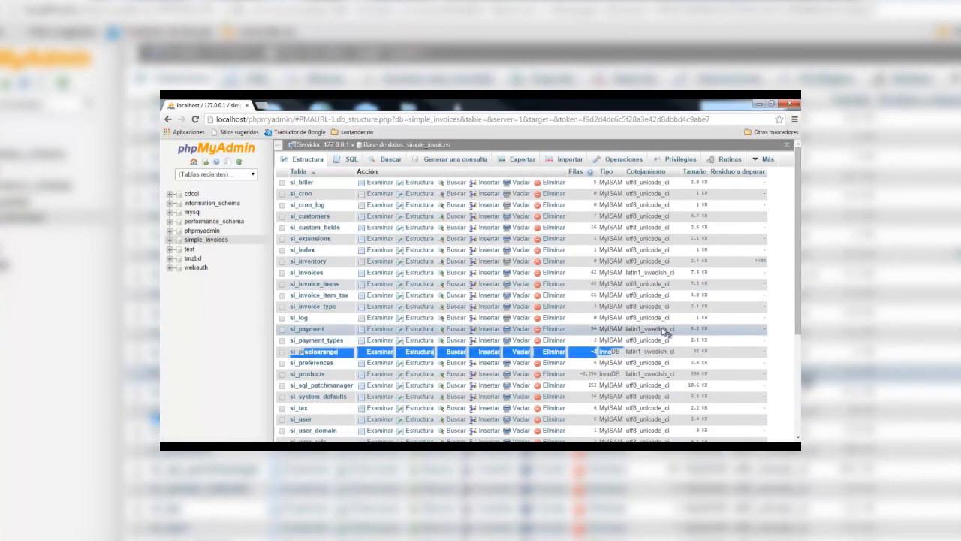
click(790, 289)
scroll(781, 294, down, 2)
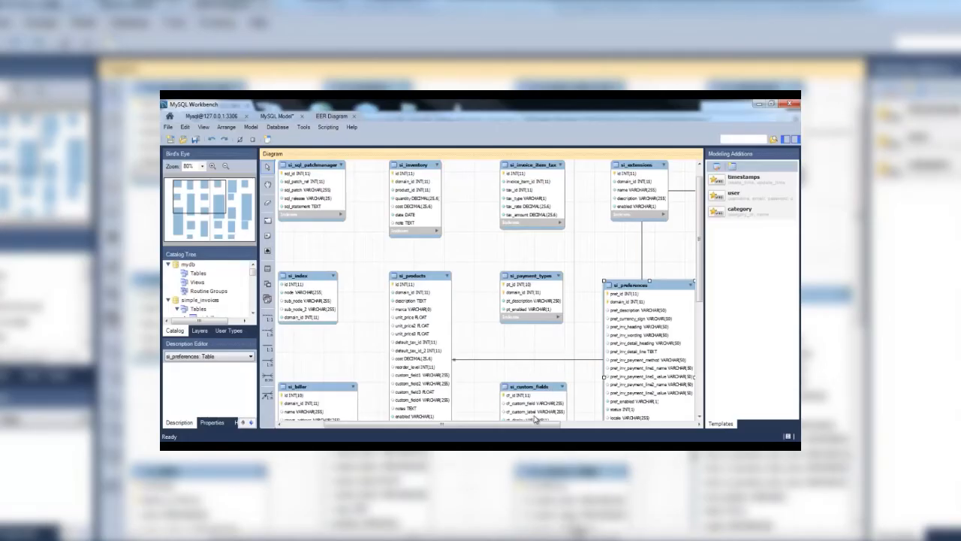
Return to the MySQL Workbench diagram and trace the connection between si_precioxrango and si_products again
drag(533, 428, 561, 383)
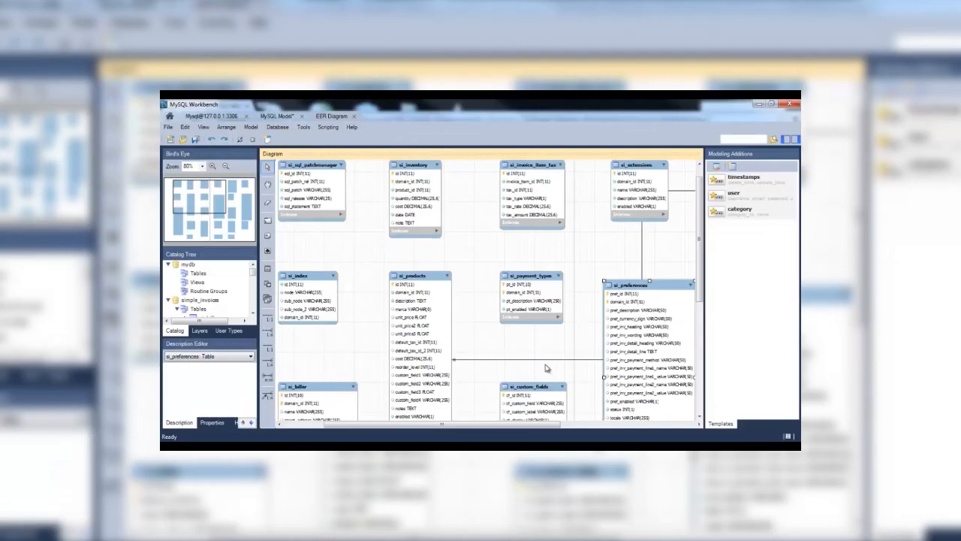
drag(528, 425, 628, 433)
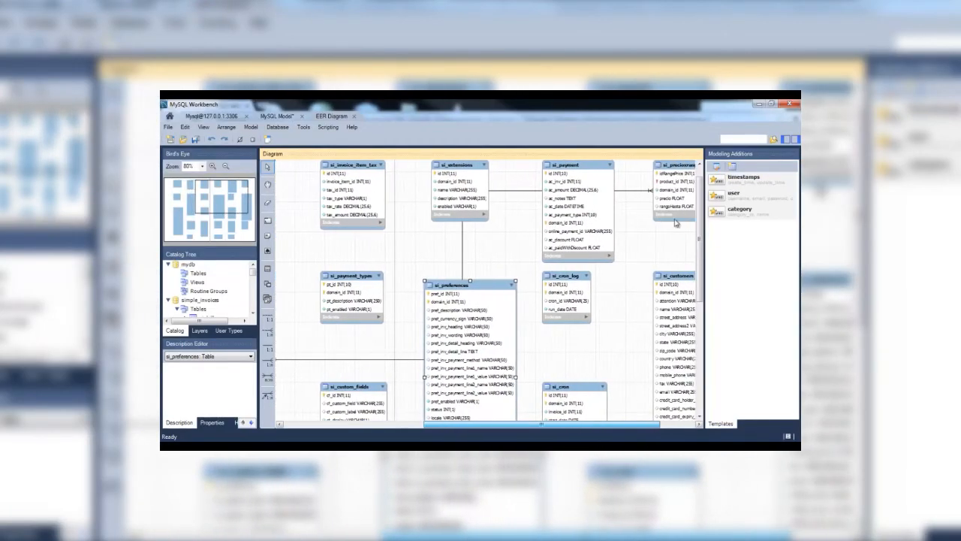
mouse_move(674, 167)
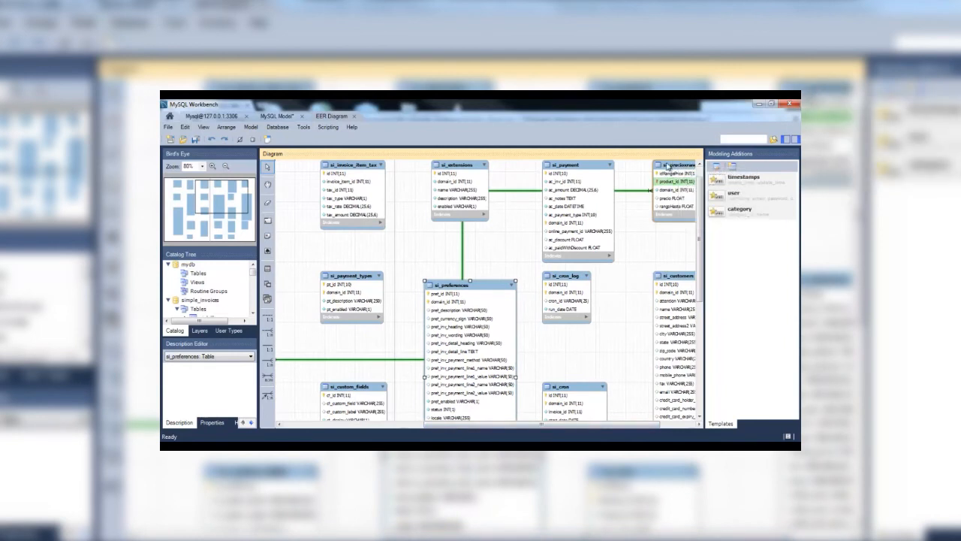
scroll(432, 341, left, 5)
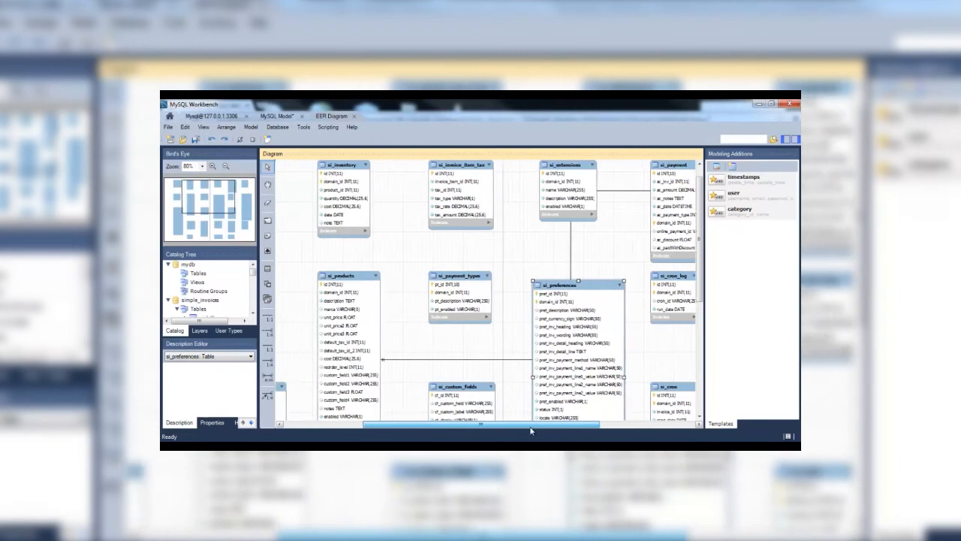
drag(466, 433, 443, 433)
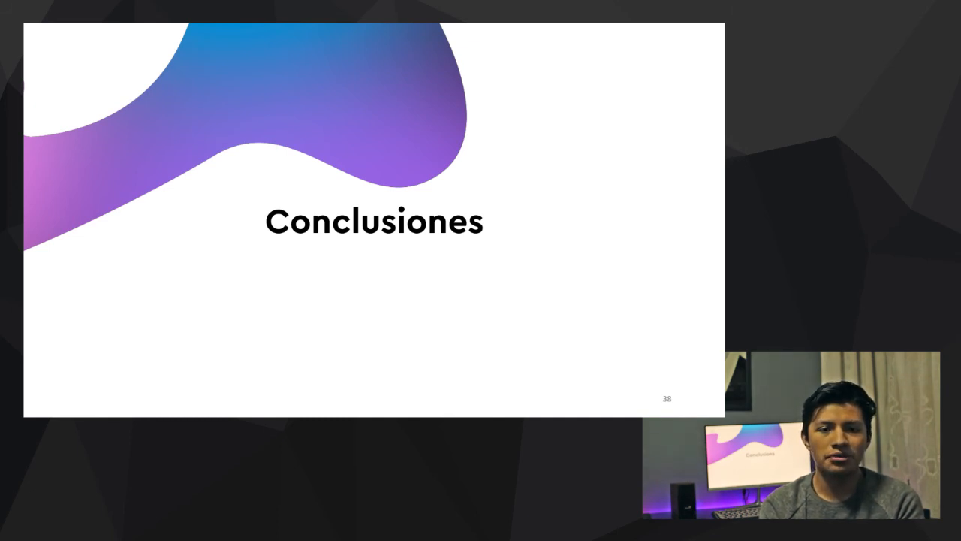
key(Right)
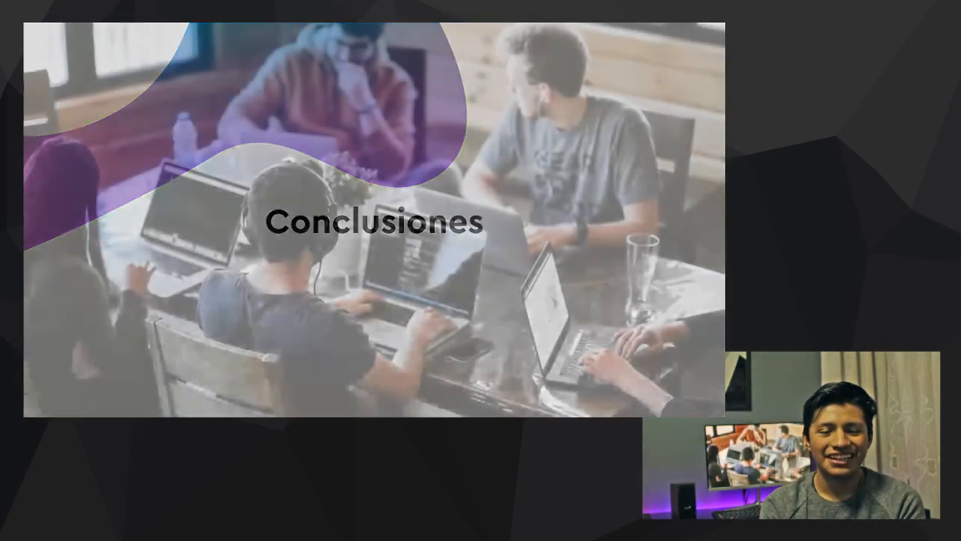